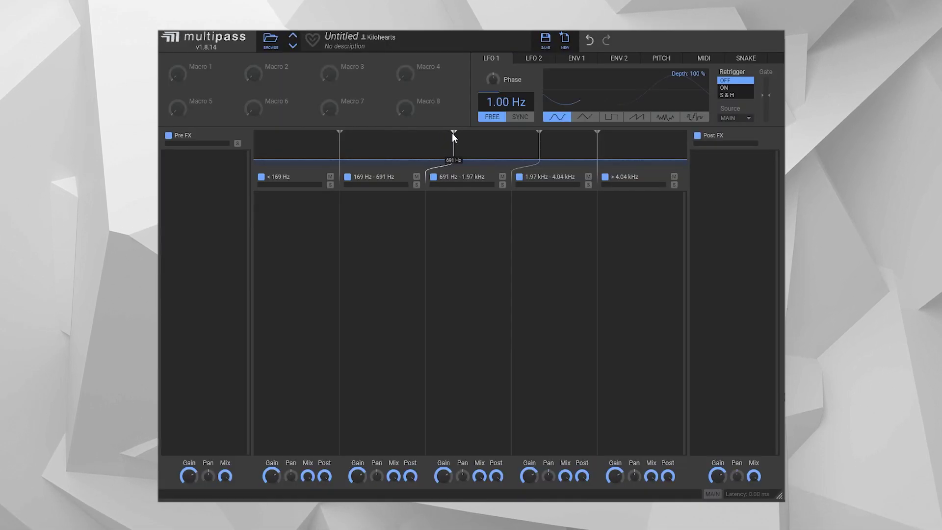
Lower the crossover between the second and third bands to about 377 Hz
{"action": "left_click_drag", "start_coordinate": [453, 134], "coordinate": [421, 132]}
{"action": "left_click_drag", "start_coordinate": [339, 133], "coordinate": [312, 139]}
{"action": "left_click", "coordinate": [261, 177]}
{"action": "mouse_move", "coordinate": [422, 135]}
{"action": "left_mouse_down"}
{"action": "mouse_move", "coordinate": [445, 137]}
{"action": "mouse_move", "coordinate": [415, 136]}
{"action": "left_mouse_up"}
Add a Delay to the third band, a Gate to the fourth and a Phase Distortion to the fifth
{"action": "left_click", "coordinate": [474, 224]}
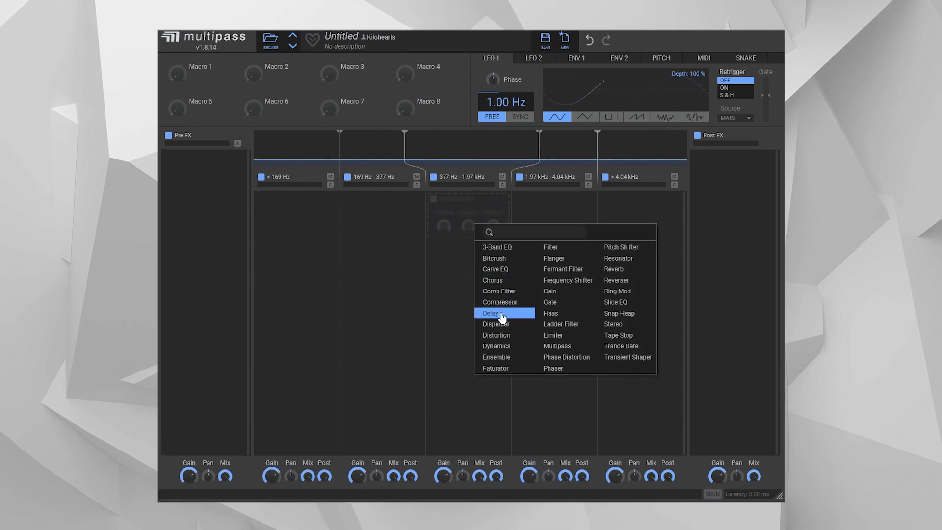
{"action": "left_click", "coordinate": [490, 313]}
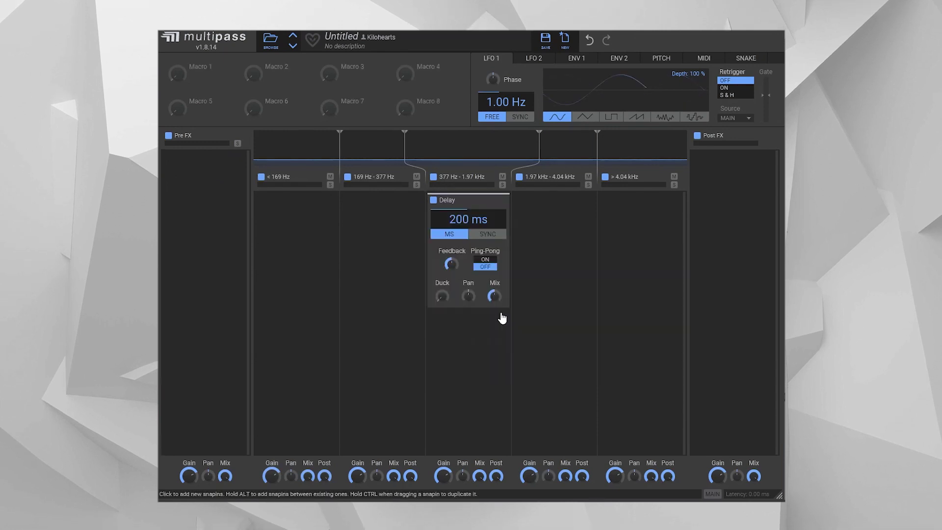
{"action": "left_click", "coordinate": [541, 217]}
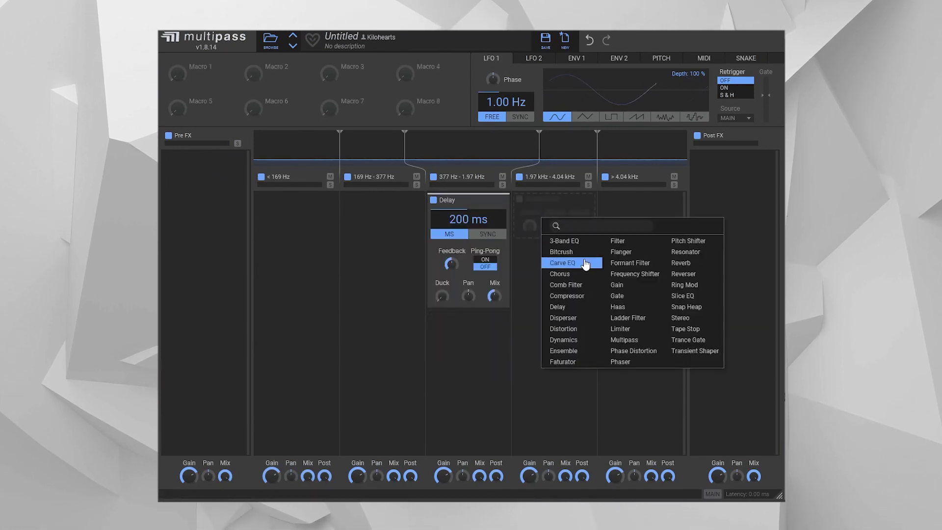
{"action": "left_click", "coordinate": [618, 297]}
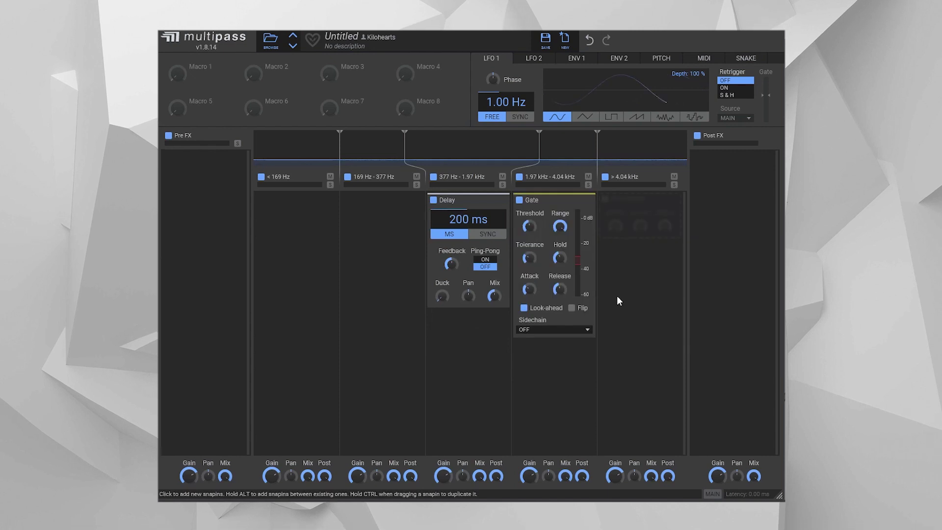
{"action": "left_click", "coordinate": [644, 222]}
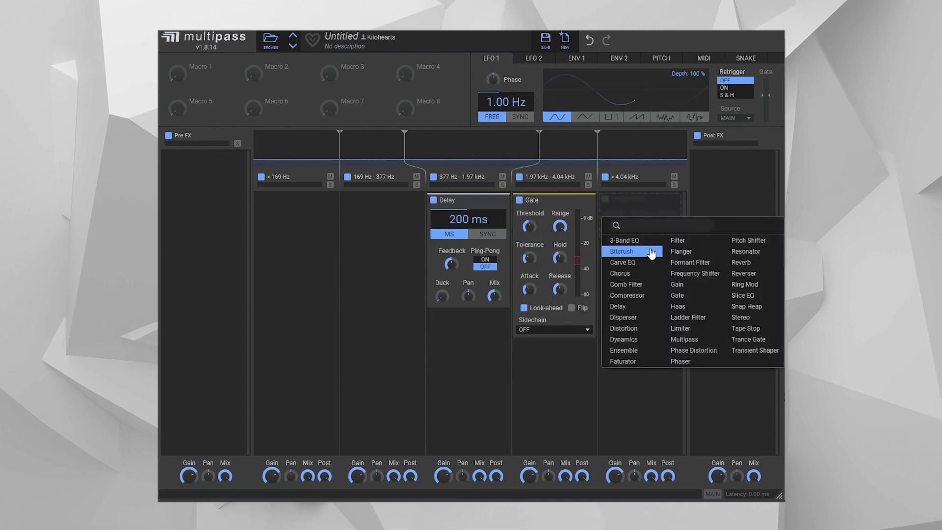
{"action": "left_click", "coordinate": [689, 351]}
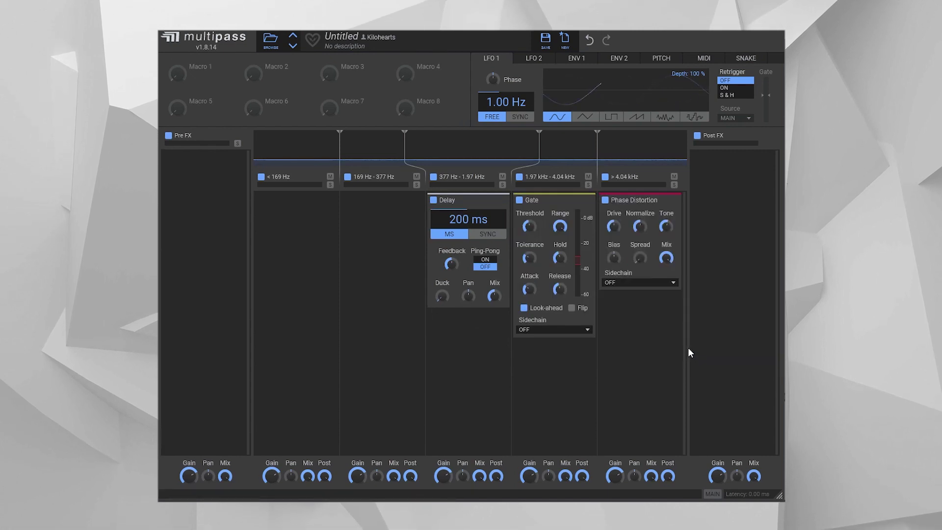
Remove the Phase Distortion, Gate and Delay snapins from their bands
{"action": "left_click", "coordinate": [676, 201]}
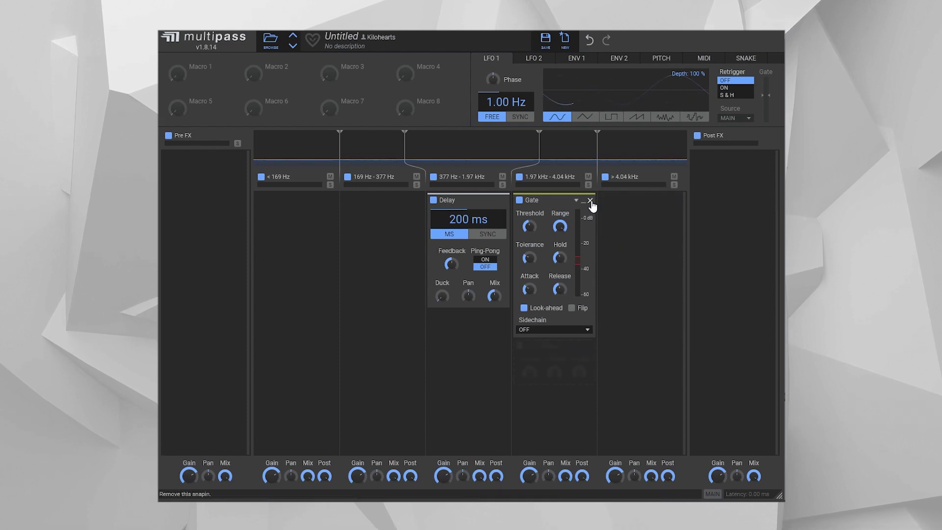
{"action": "left_click", "coordinate": [590, 201]}
{"action": "left_click", "coordinate": [504, 201]}
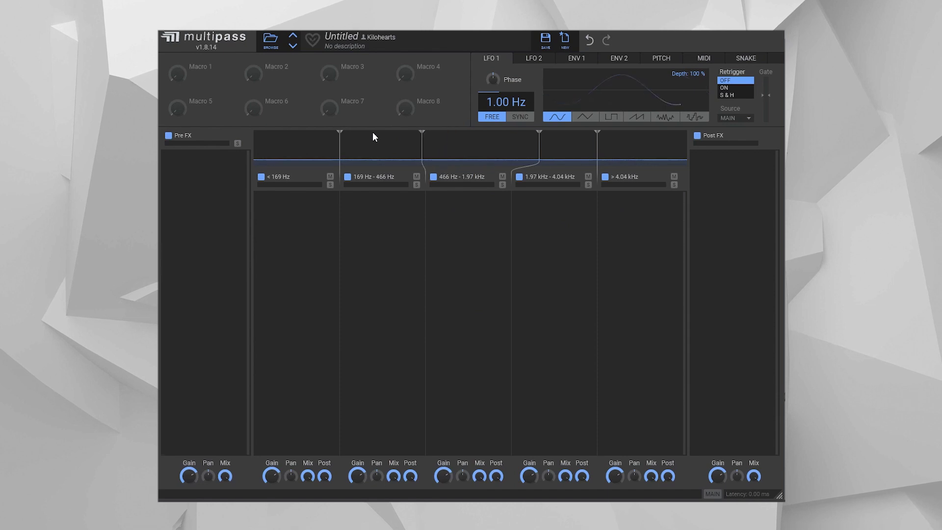
Disable the lowest band and set the next two crossovers to about 389 Hz and 1.52 kHz
{"action": "left_click", "coordinate": [261, 178]}
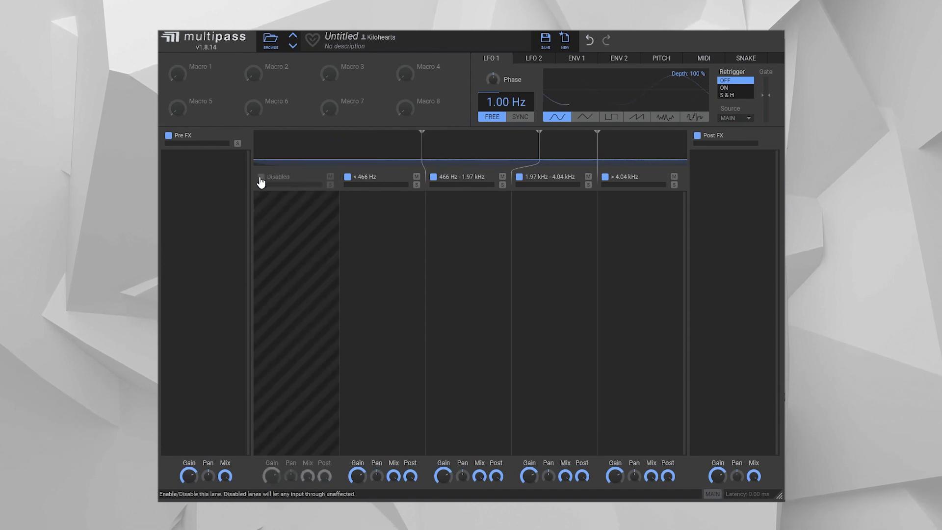
{"action": "mouse_move", "coordinate": [423, 136]}
{"action": "left_mouse_down"}
{"action": "mouse_move", "coordinate": [445, 136]}
{"action": "mouse_move", "coordinate": [407, 138]}
{"action": "left_mouse_up"}
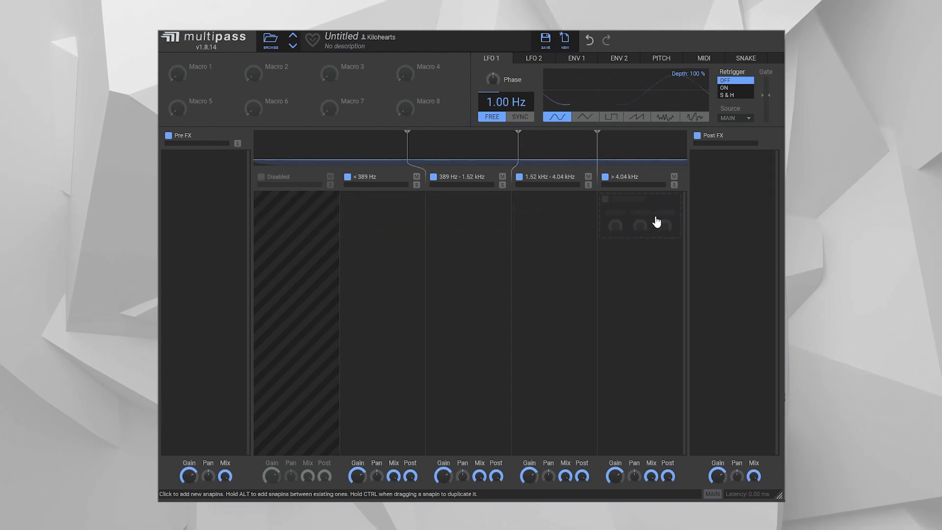
Add a Compressor to the band below 389 Hz, shorten its release, raise the makeup and set the ratio to about 4.1:1
{"action": "left_click", "coordinate": [388, 216]}
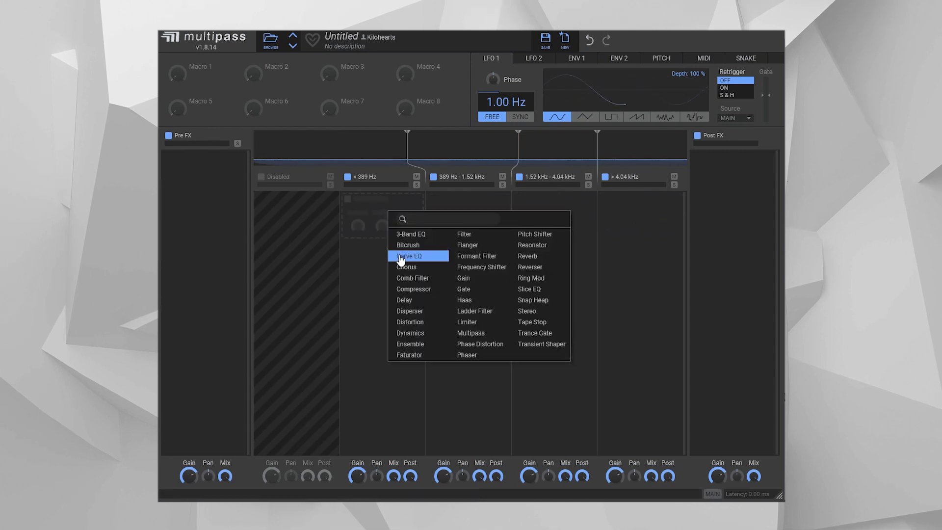
{"action": "left_click", "coordinate": [411, 291]}
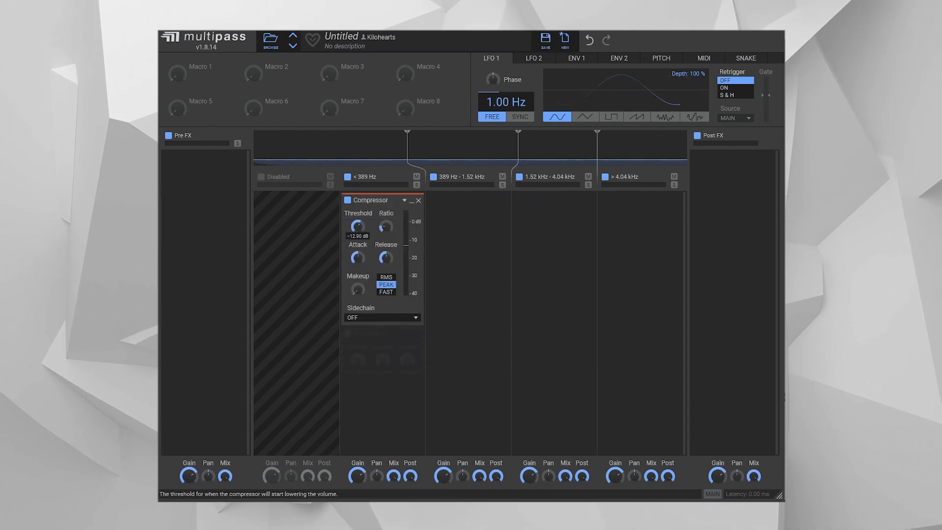
{"action": "left_click_drag", "start_coordinate": [385, 258], "coordinate": [386, 272]}
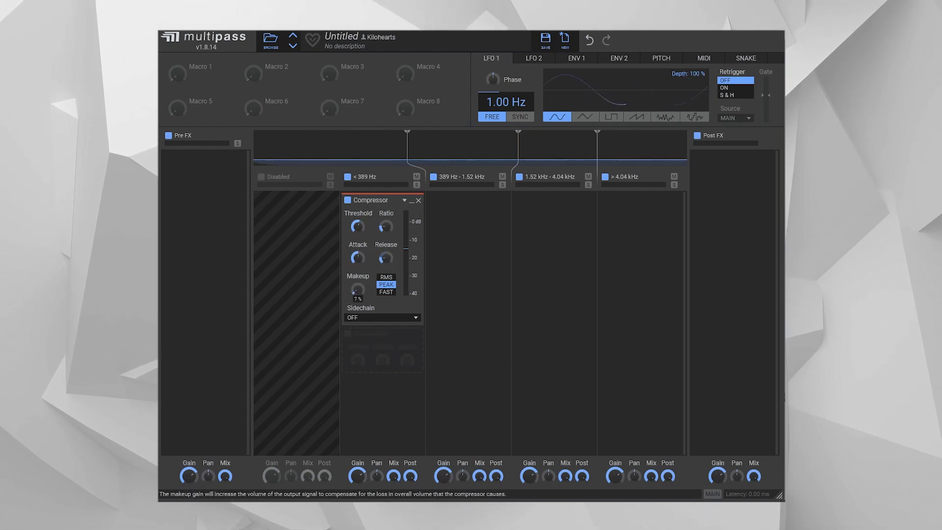
{"action": "left_click_drag", "start_coordinate": [391, 227], "coordinate": [390, 216]}
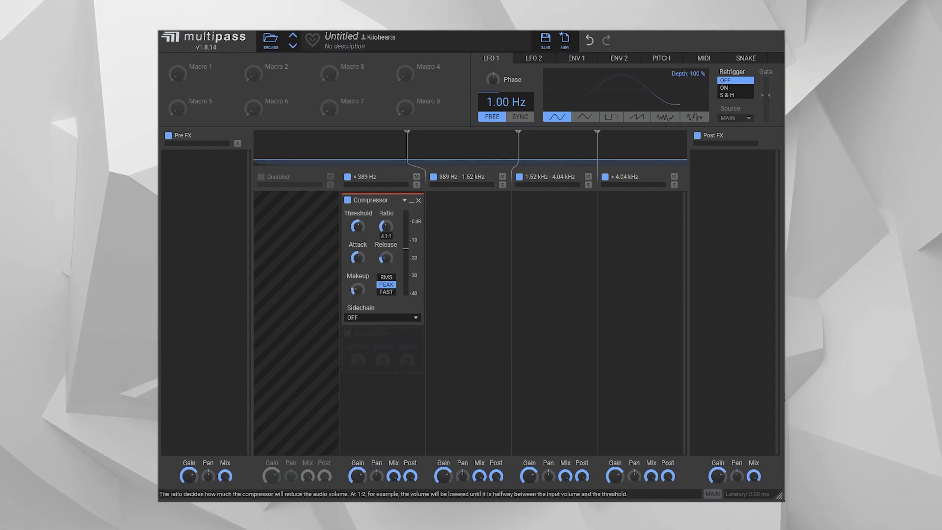
Add a Compressor to the band above 1.52 kHz and disable the highest band by removing its crossover
{"action": "left_click", "coordinate": [563, 203]}
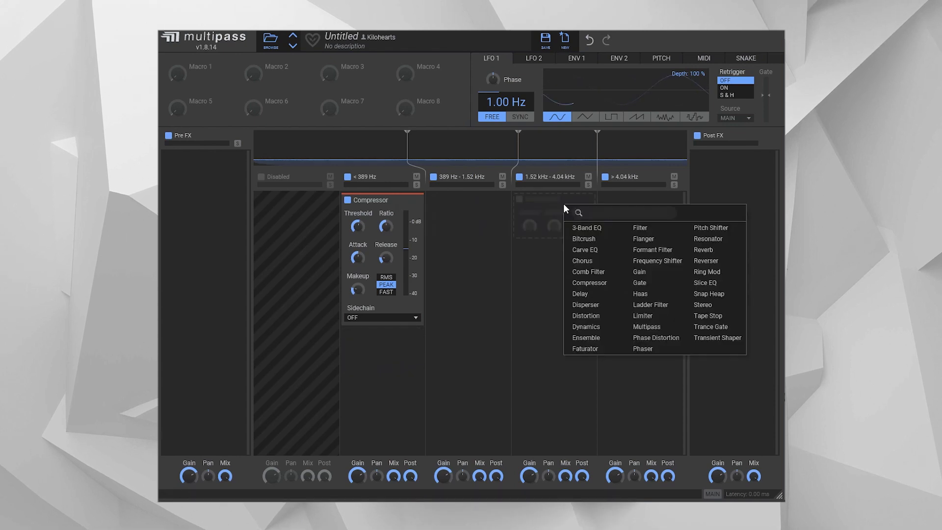
{"action": "left_click", "coordinate": [593, 284]}
{"action": "double_click", "coordinate": [597, 147]}
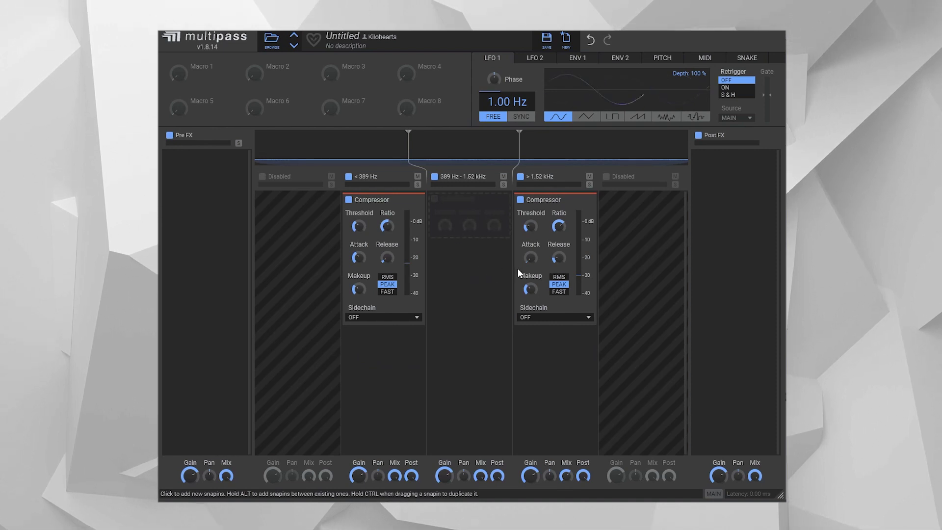
Play the audio and bypass both Compressors, the high band's first, to compare the sound
{"action": "key", "text": "space"}
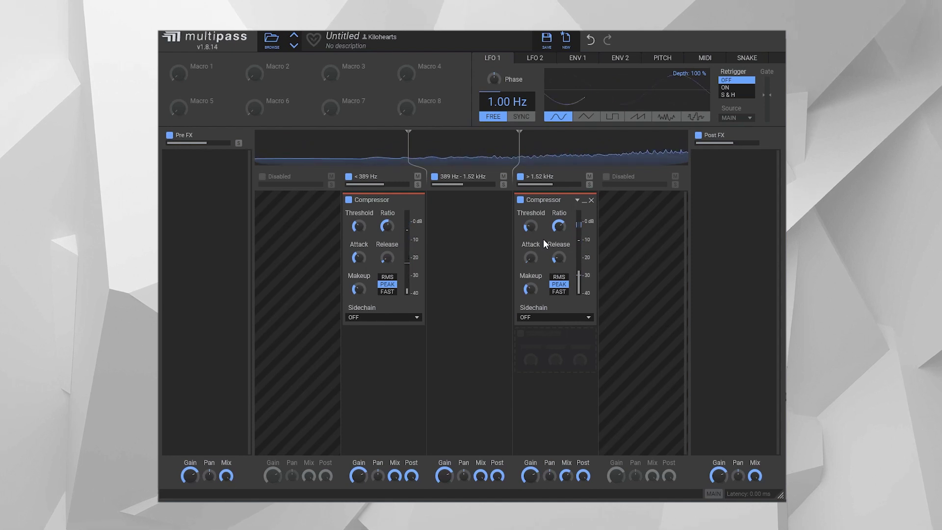
{"action": "left_click", "coordinate": [519, 199]}
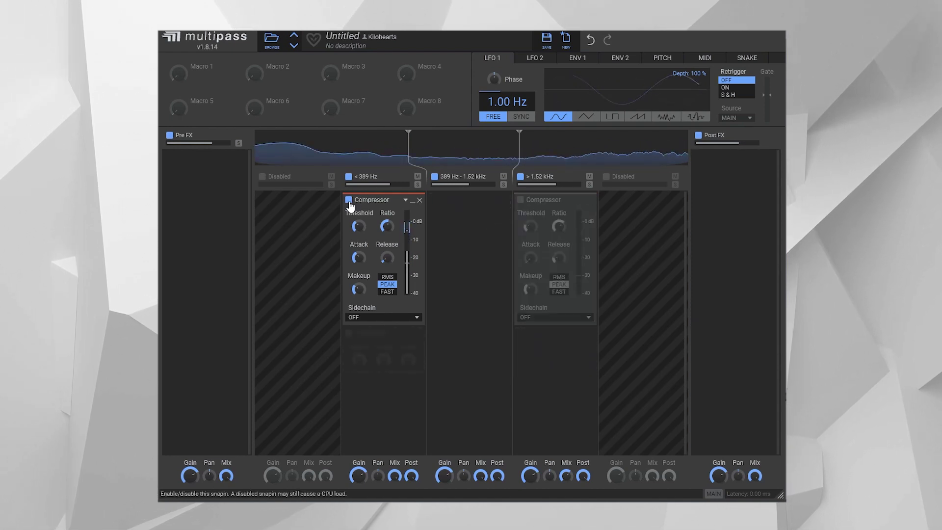
{"action": "left_click", "coordinate": [348, 201]}
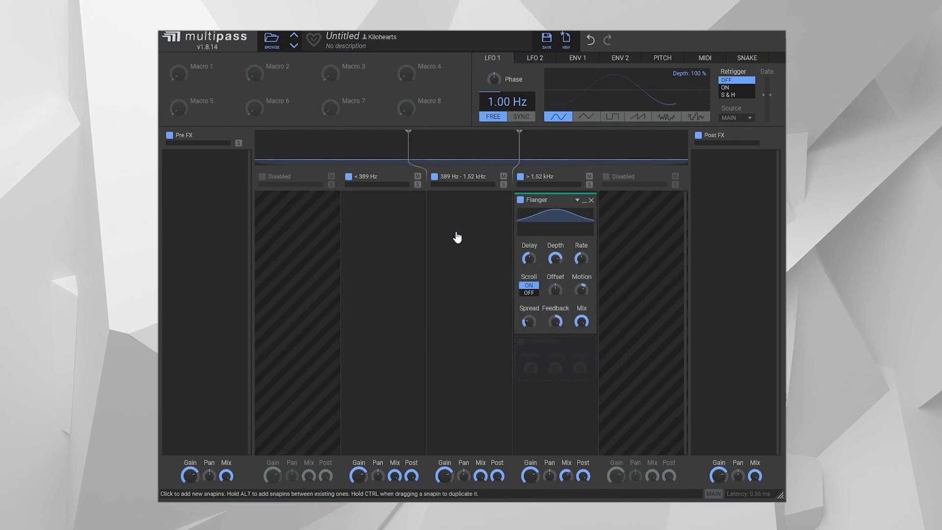
Add an Overdrive Distortion to the band below 389 Hz and play the audio through it and the Flanger
{"action": "left_click", "coordinate": [456, 235]}
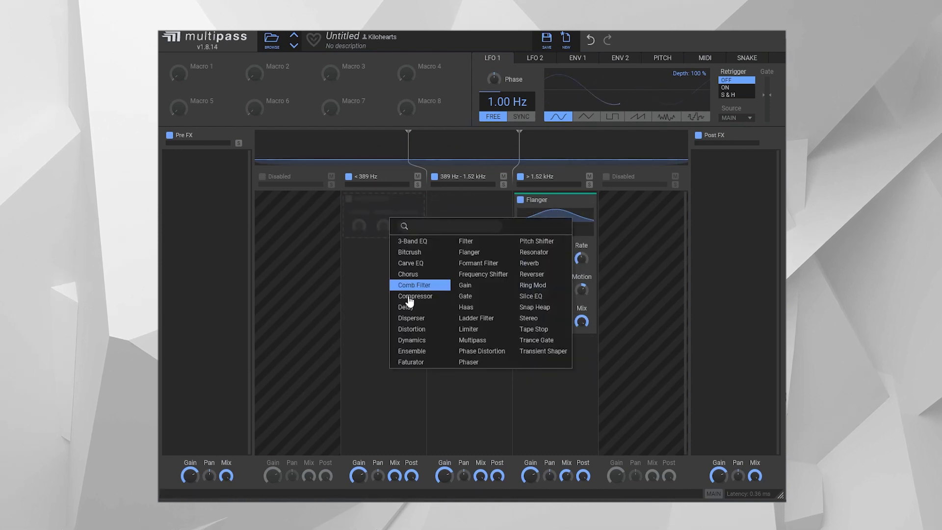
{"action": "left_click", "coordinate": [411, 329]}
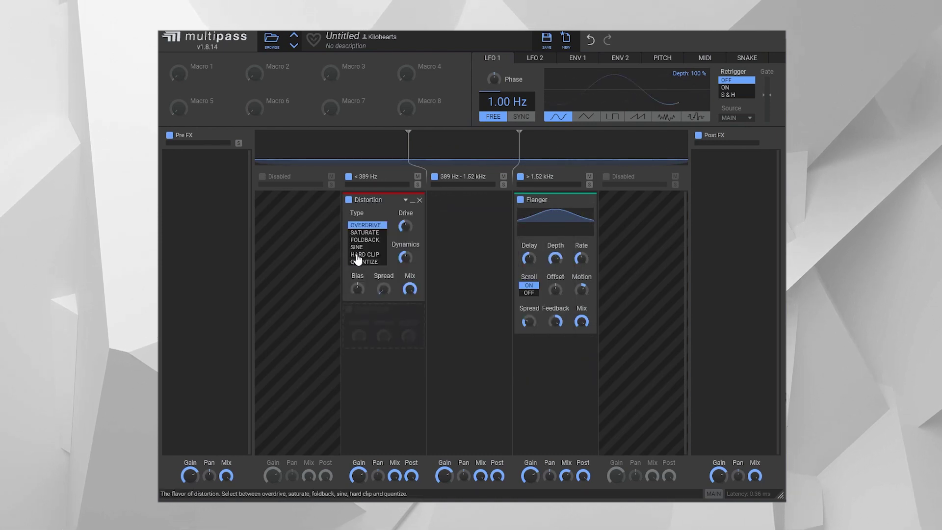
{"action": "key", "text": "space"}
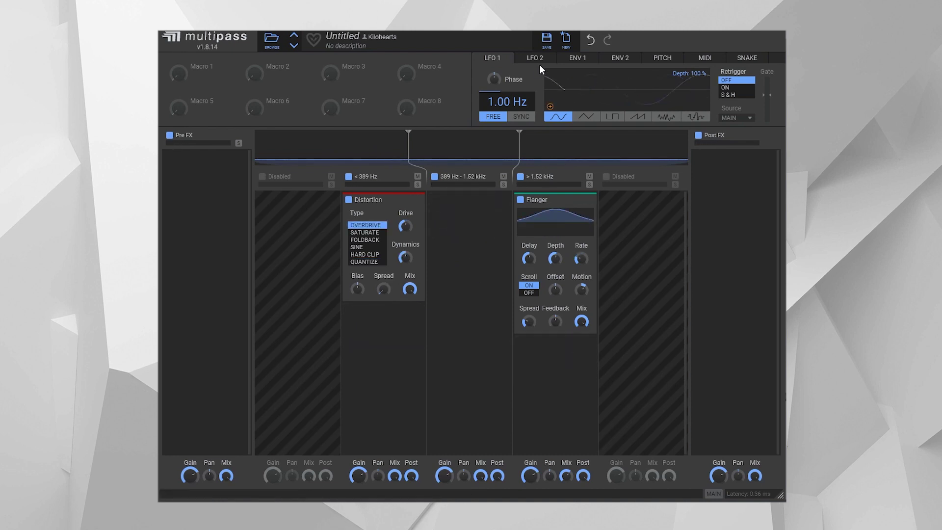
Try Envelope 1 as a modulator on the Flanger, and assign Macro 1 to the Flanger's Delay
{"action": "left_click", "coordinate": [579, 58]}
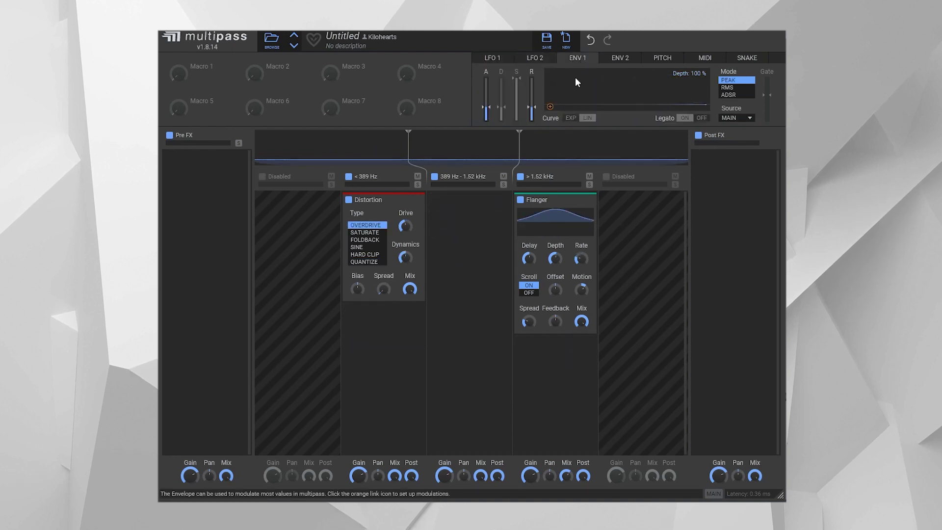
{"action": "left_click_drag", "start_coordinate": [549, 106], "coordinate": [557, 298]}
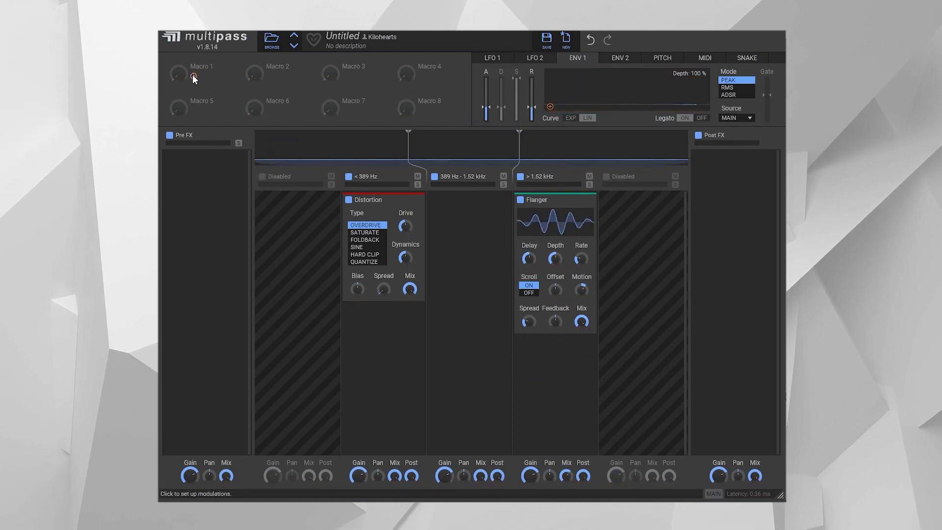
{"action": "left_click_drag", "start_coordinate": [193, 78], "coordinate": [480, 238]}
{"action": "left_click_drag", "start_coordinate": [529, 269], "coordinate": [529, 268]}
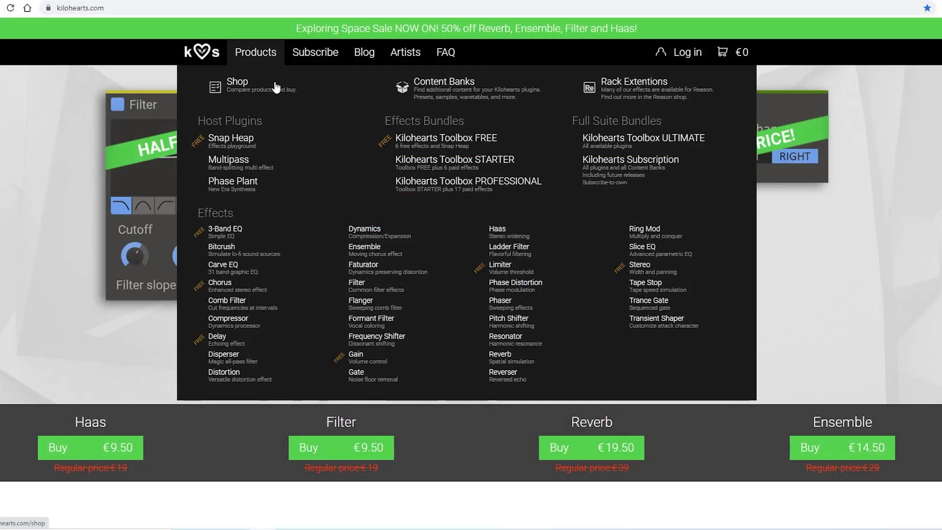
Switch to the Kilohearts website and view the Kilohearts Toolbox FREE bundle
{"action": "left_click", "coordinate": [436, 150]}
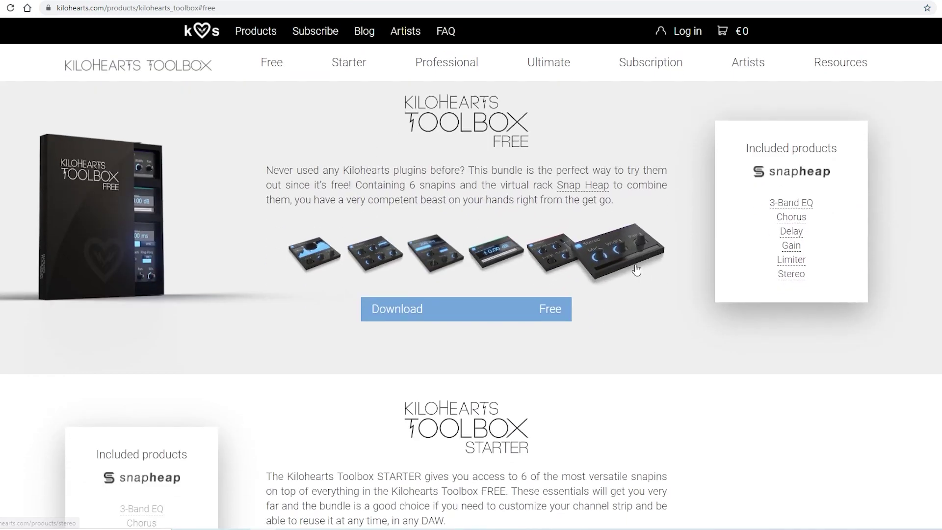
{"action": "scroll", "coordinate": [639, 273], "scroll_direction": "up", "scroll_amount": 1}
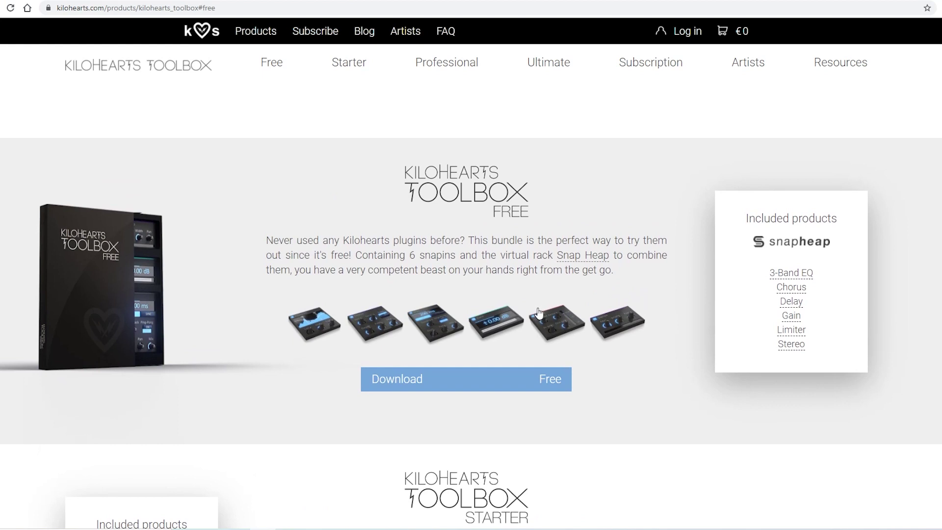
Switch back to Multipass, add a Snap Heap to the middle band and open its editor
{"action": "left_click", "coordinate": [479, 220]}
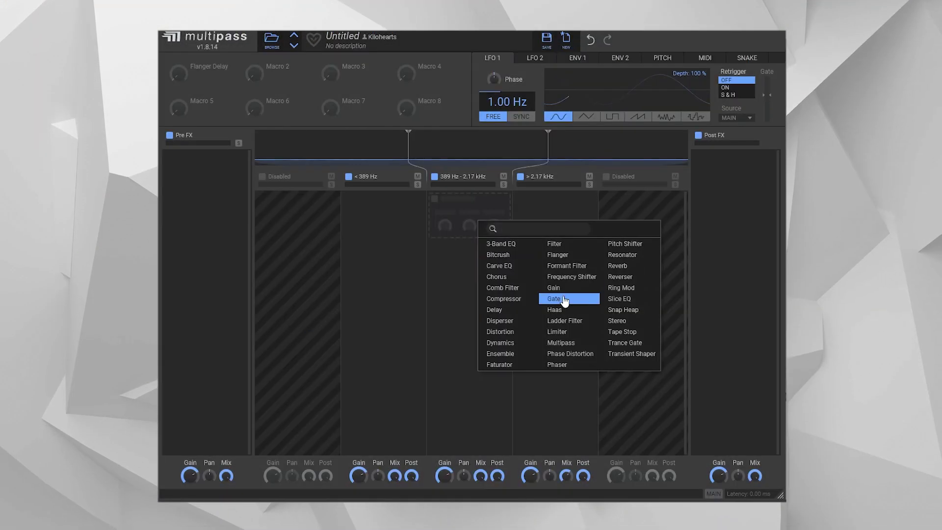
{"action": "left_click", "coordinate": [631, 309]}
{"action": "left_click", "coordinate": [498, 212]}
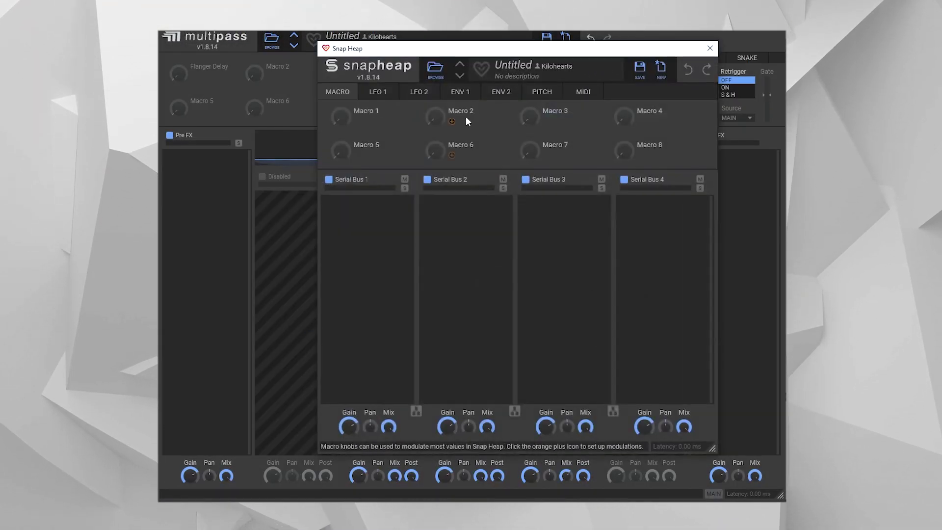
Load the factory Ambience preset Kids Choirverb in Snap Heap
{"action": "left_click", "coordinate": [435, 68]}
{"action": "left_click", "coordinate": [350, 146]}
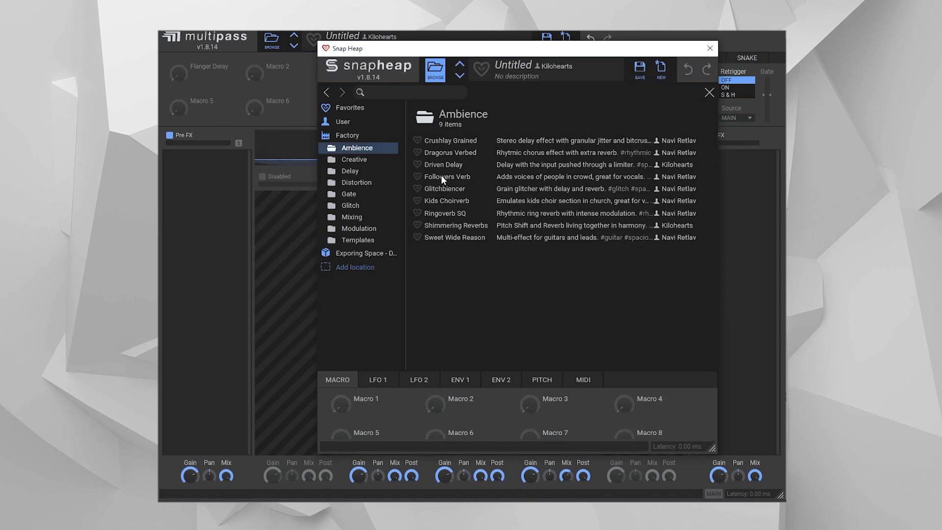
{"action": "left_click", "coordinate": [436, 199]}
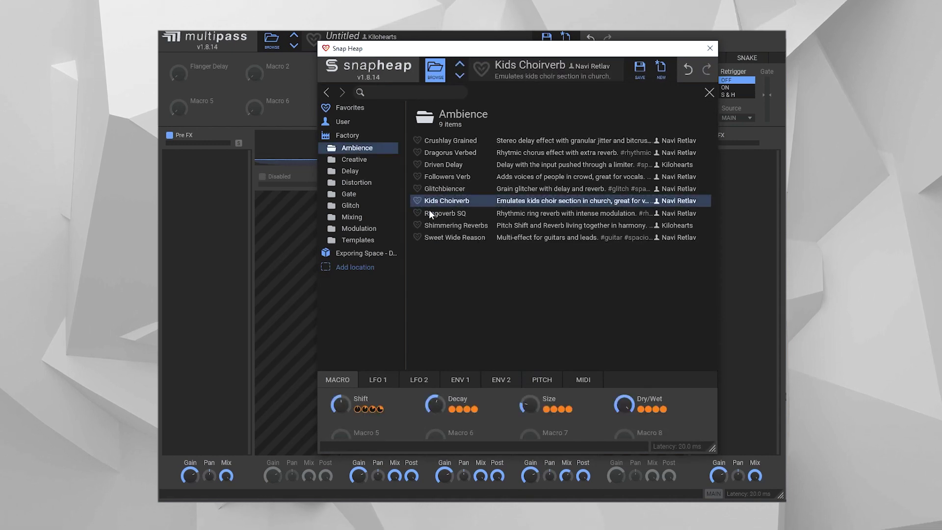
{"action": "left_click", "coordinate": [436, 67]}
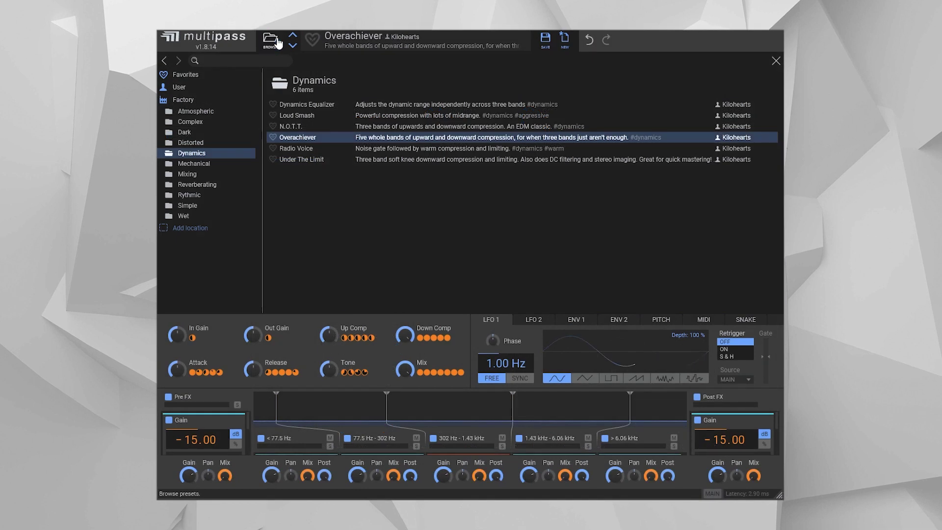
Examine the layout of Multipass's Overachiever preset and browse the factory Mixing presets
{"action": "left_click", "coordinate": [278, 43]}
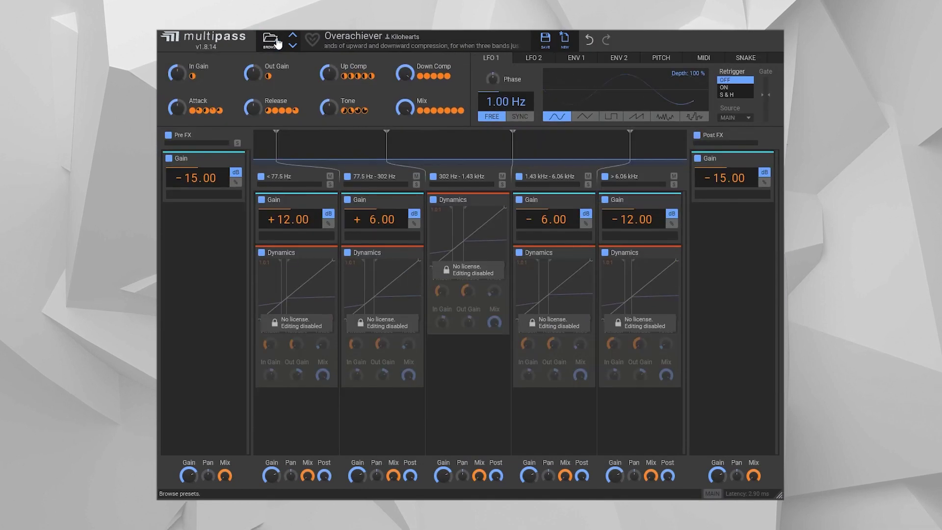
{"action": "left_click", "coordinate": [270, 40]}
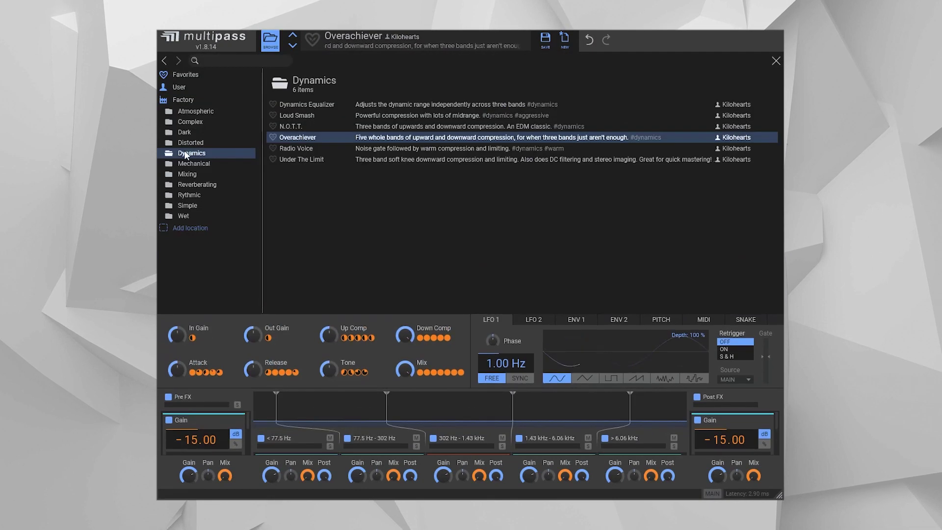
{"action": "left_click", "coordinate": [190, 175]}
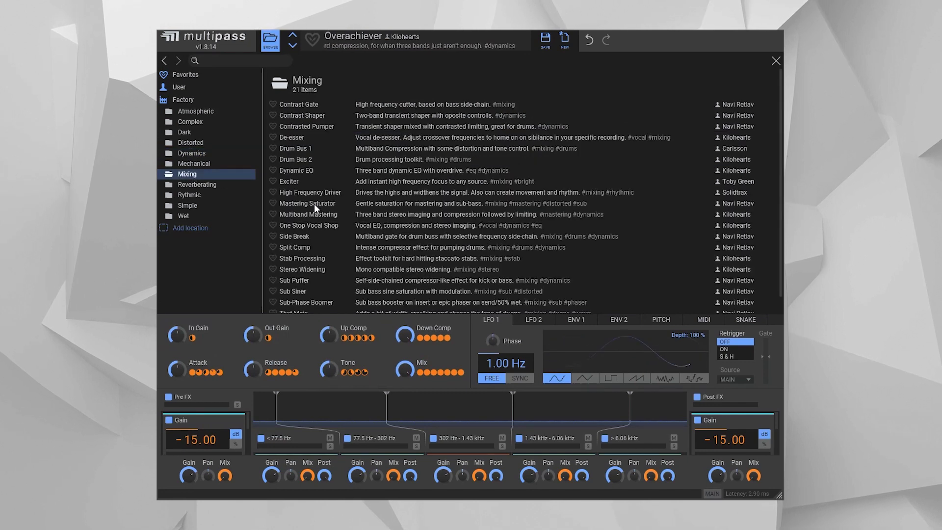
Load the Multiband Mastering preset, close the preset browser and adjust the preset's Threshold, Ratio and Release macros
{"action": "left_click", "coordinate": [306, 217]}
{"action": "left_click", "coordinate": [272, 45]}
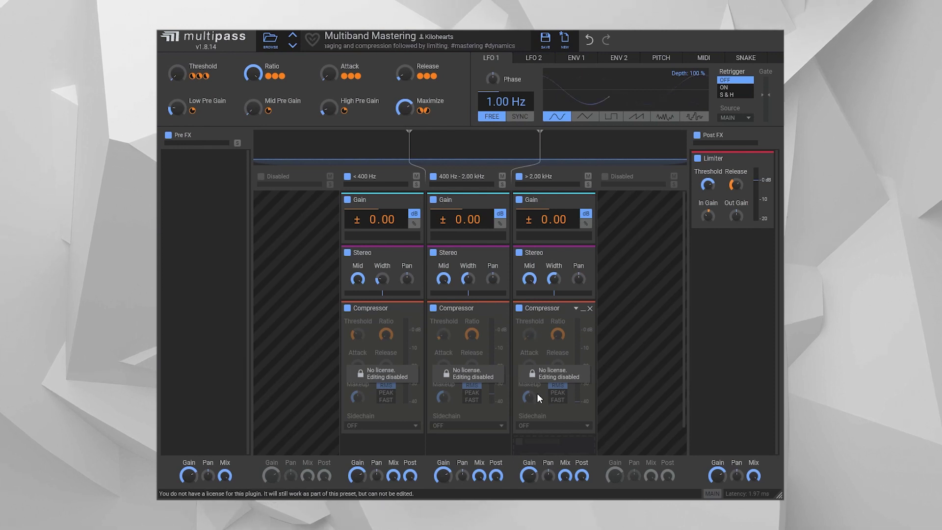
{"action": "mouse_move", "coordinate": [177, 74]}
{"action": "left_mouse_down"}
{"action": "mouse_move", "coordinate": [177, 16]}
{"action": "mouse_move", "coordinate": [177, 78]}
{"action": "left_mouse_up"}
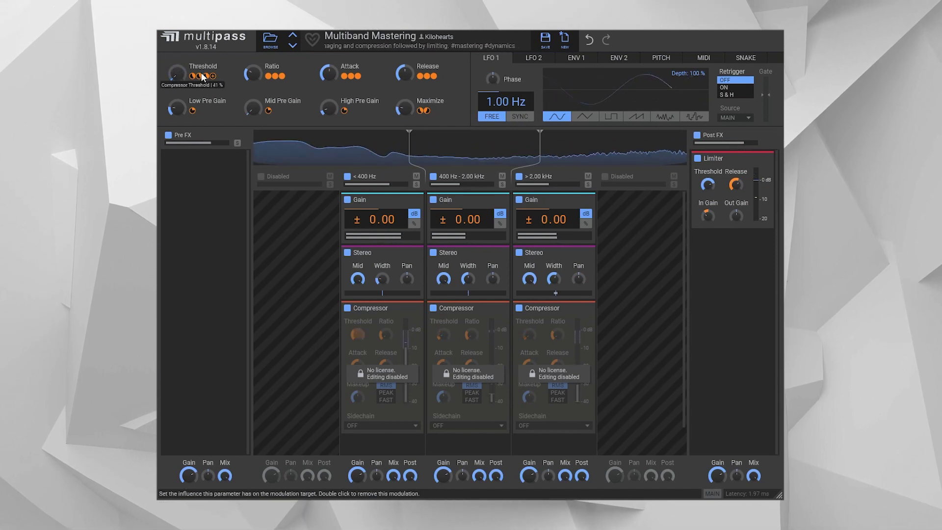
{"action": "left_click_drag", "start_coordinate": [253, 73], "coordinate": [253, 10]}
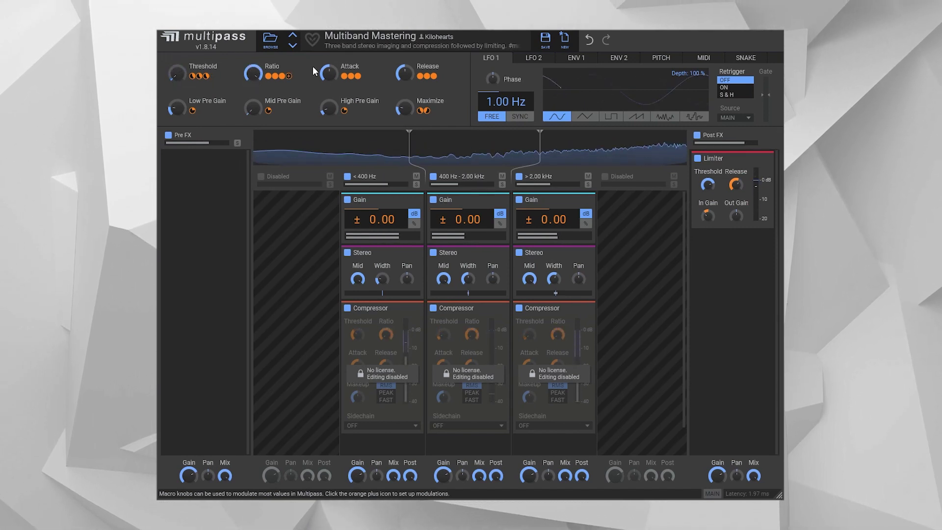
{"action": "mouse_move", "coordinate": [404, 71]}
{"action": "left_mouse_down"}
{"action": "mouse_move", "coordinate": [404, 111]}
{"action": "mouse_move", "coordinate": [404, 53]}
{"action": "left_mouse_up"}
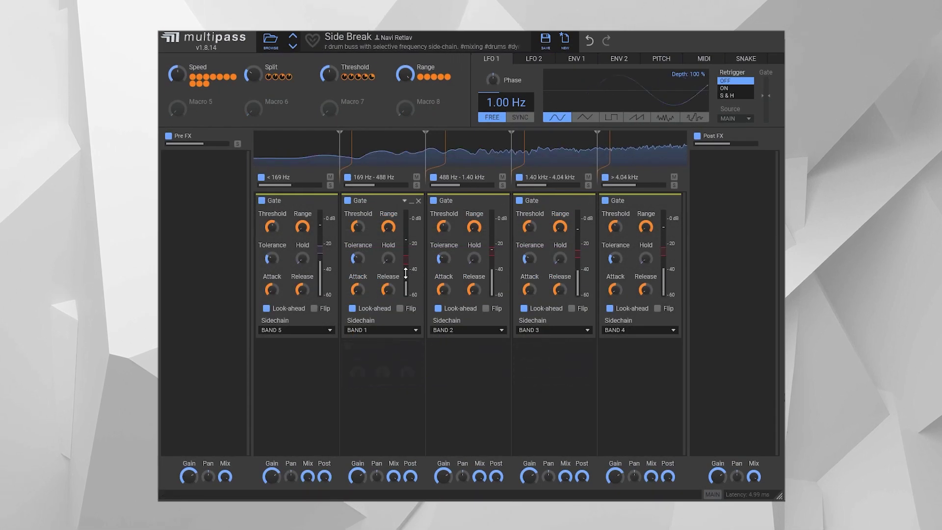
Raise the Split macro and lower the Speed macro of the Side Break preset
{"action": "left_click_drag", "start_coordinate": [256, 76], "coordinate": [256, 45]}
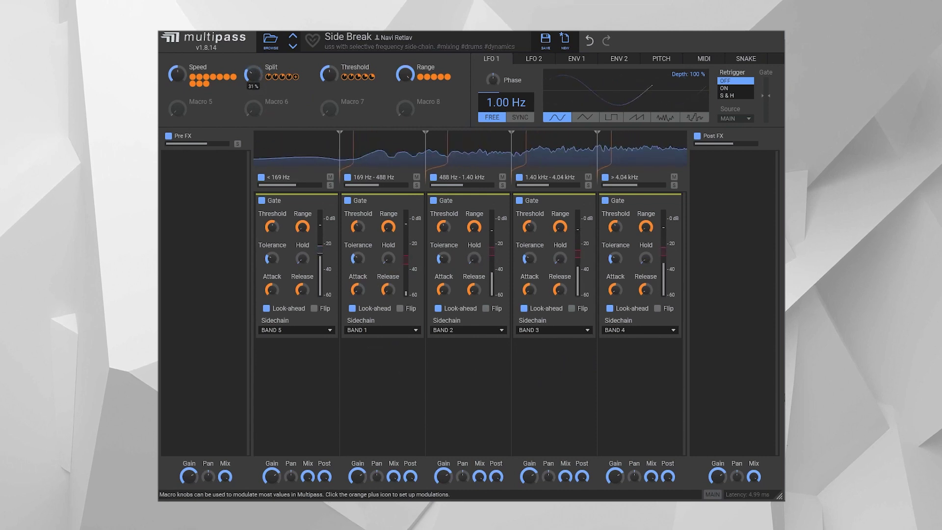
{"action": "left_click_drag", "start_coordinate": [177, 73], "coordinate": [177, 117]}
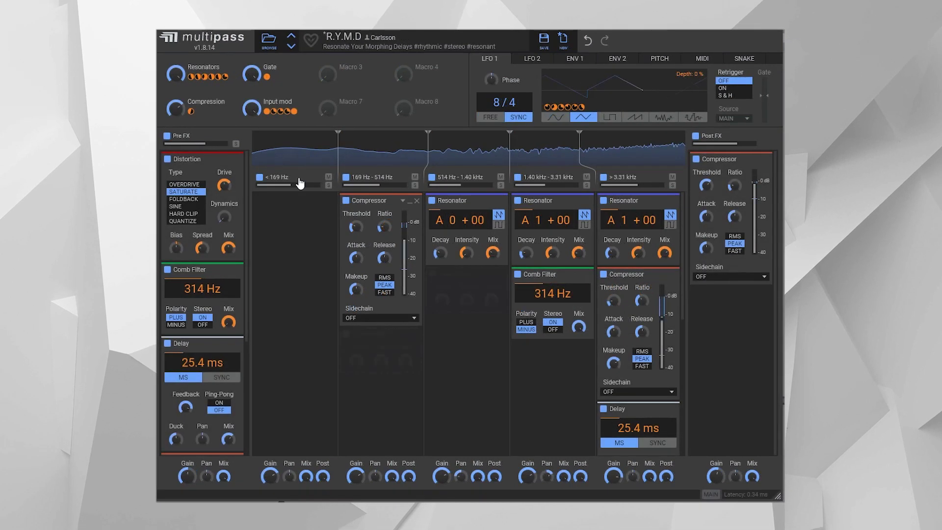
Lower the Compression and Resonators macros of the R.Y.M.D preset
{"action": "left_click_drag", "start_coordinate": [180, 106], "coordinate": [180, 123]}
{"action": "left_click_drag", "start_coordinate": [177, 74], "coordinate": [177, 81]}
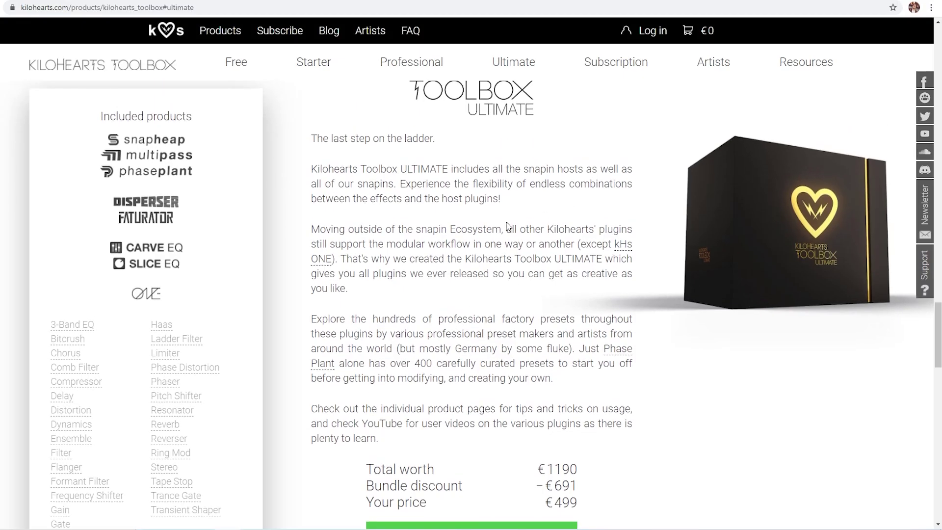
Switch to the Kilohearts website and view the Toolbox ULTIMATE bundle and the Kilohearts Subscription offer
{"action": "scroll", "coordinate": [436, 219], "scroll_direction": "up", "scroll_amount": 2}
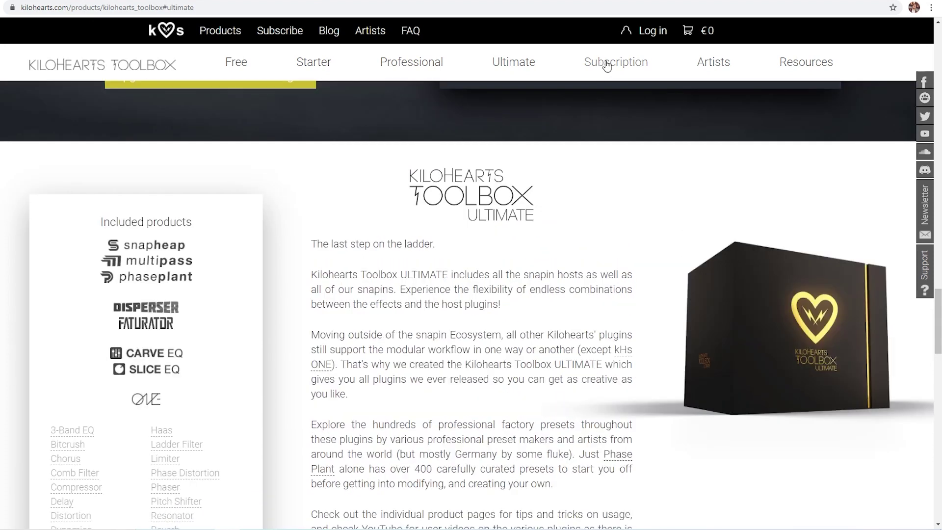
{"action": "left_click", "coordinate": [613, 62]}
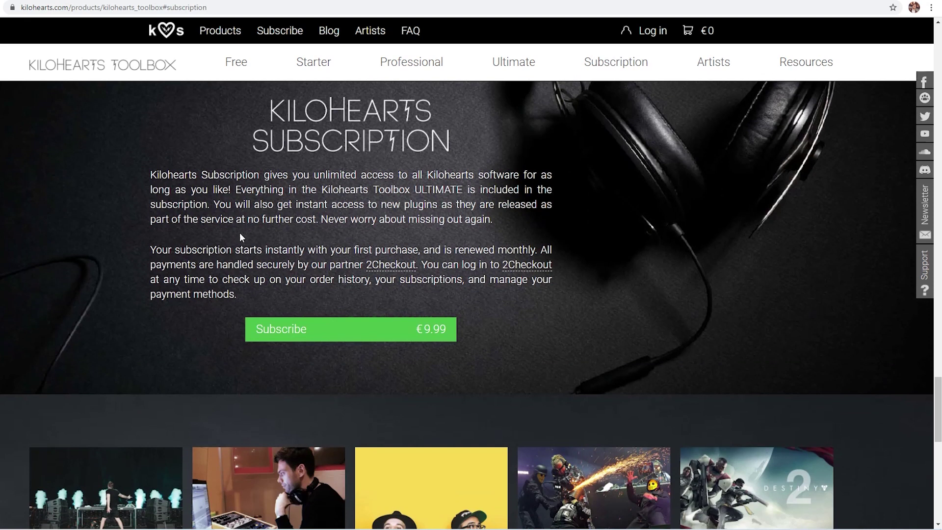
{"action": "scroll", "coordinate": [552, 271], "scroll_direction": "up", "scroll_amount": 2}
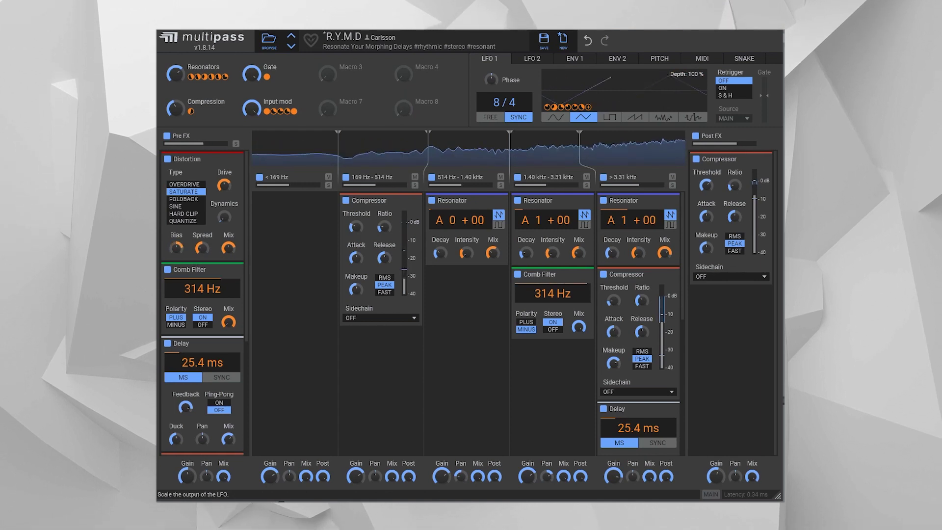
Switch back to Multipass and lower the LFO 1 depth of the R.Y.M.D preset to 22 %
{"action": "left_click_drag", "start_coordinate": [687, 74], "coordinate": [687, 113]}
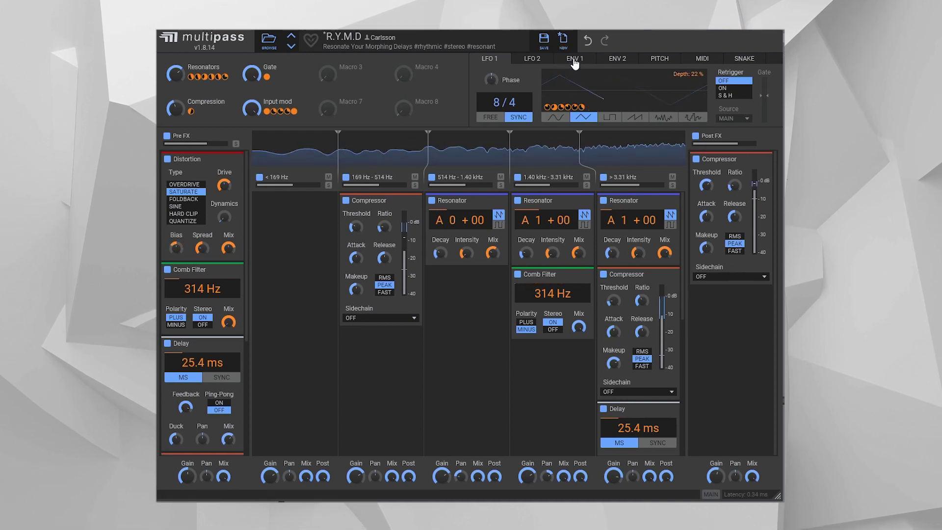